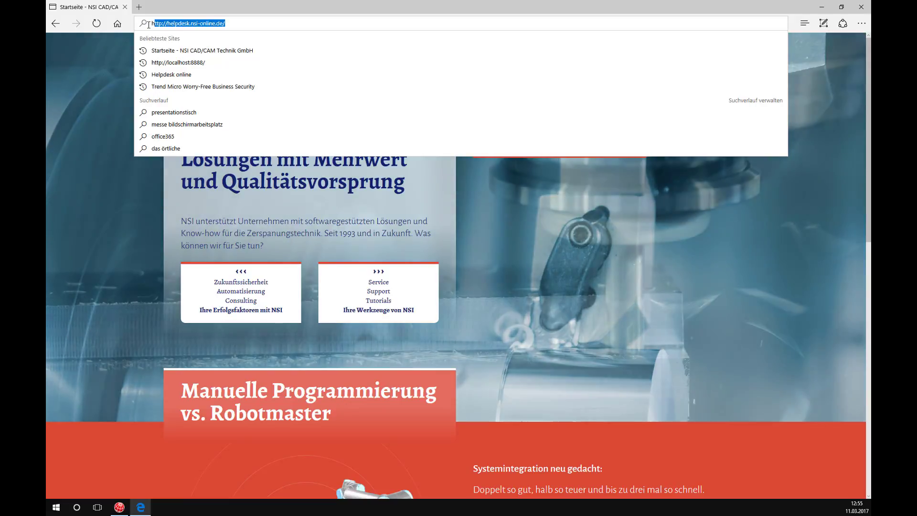
# Load helpdesk.nsi-online.de in Microsoft Edge's address bar.
pyautogui.write('helpdesk.n')
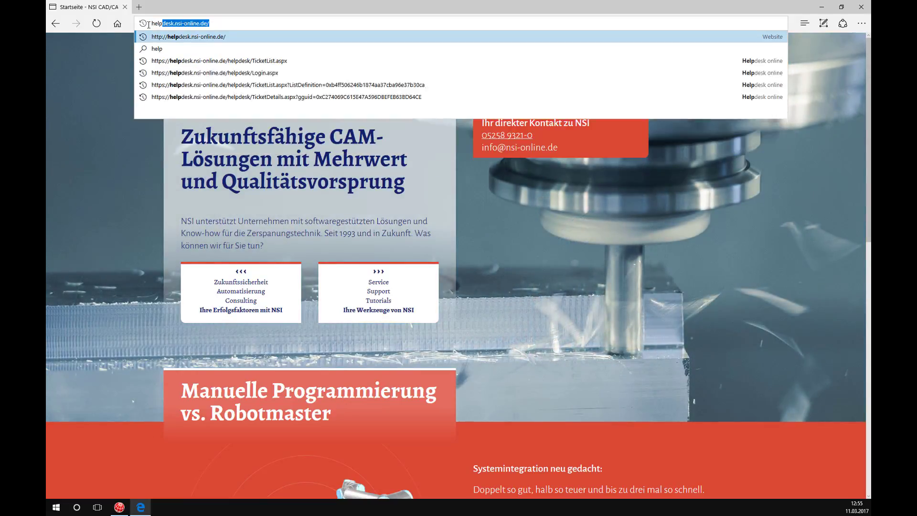
pyautogui.write('si-online.de')
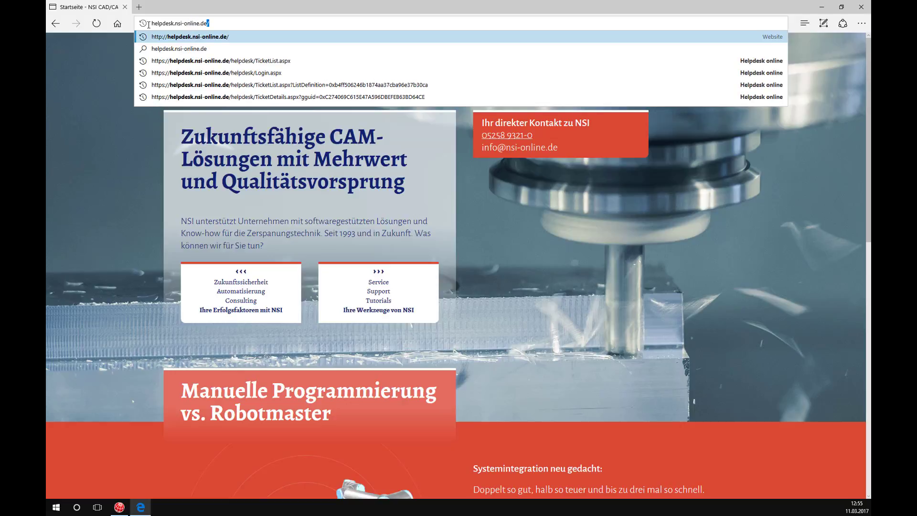
pyautogui.press('Return')
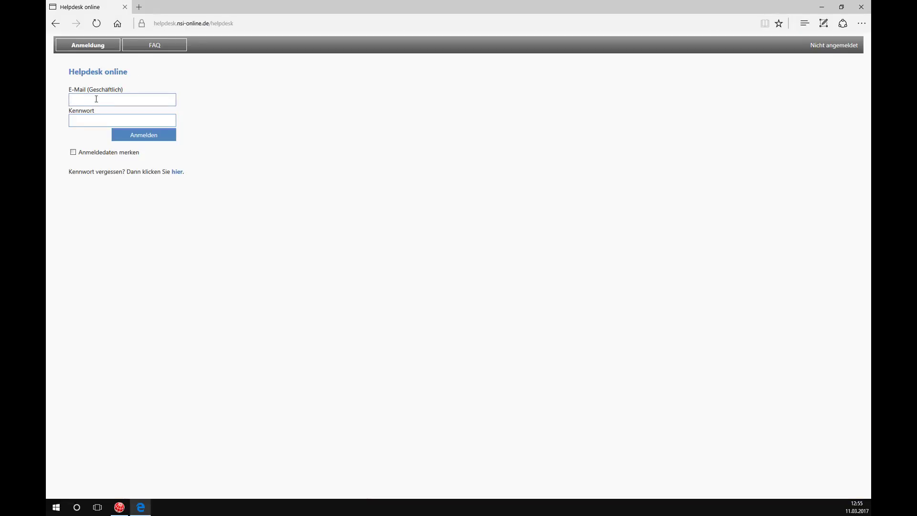
# Sign in with the business e-mail address and the account password.
pyautogui.press('Tab')
pyautogui.write('•••••••')
pyautogui.press('Return')
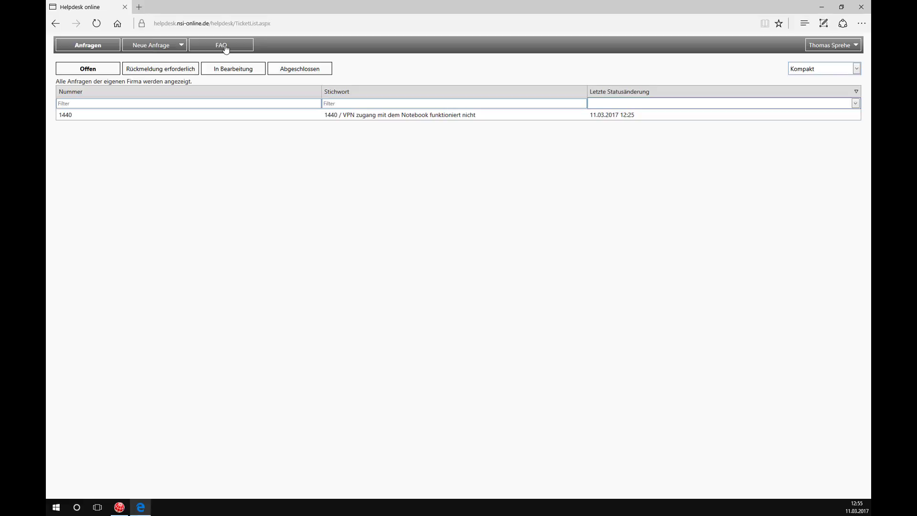
# Browse the Rückmeldung erforderlich, In Bearbeitung, Abgeschlossen and Offen lists, then open ticket 1440.
pyautogui.click(854, 46)
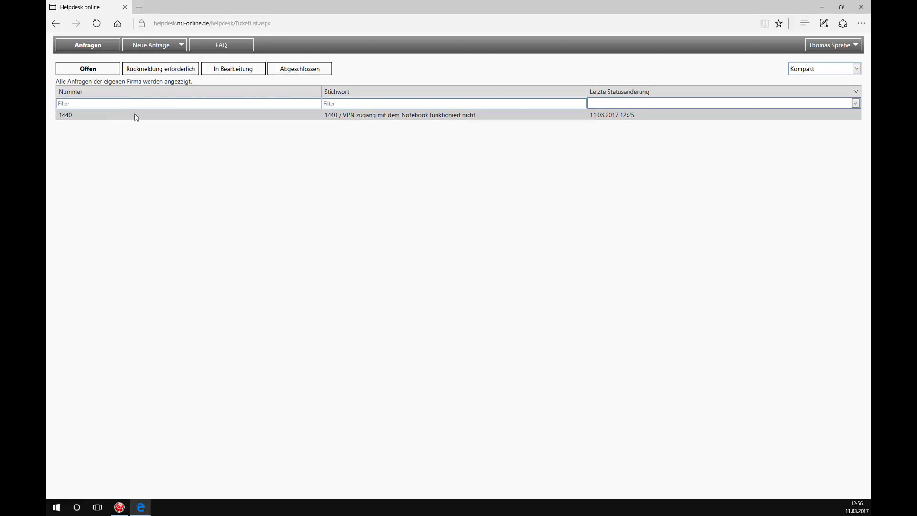
pyautogui.click(172, 72)
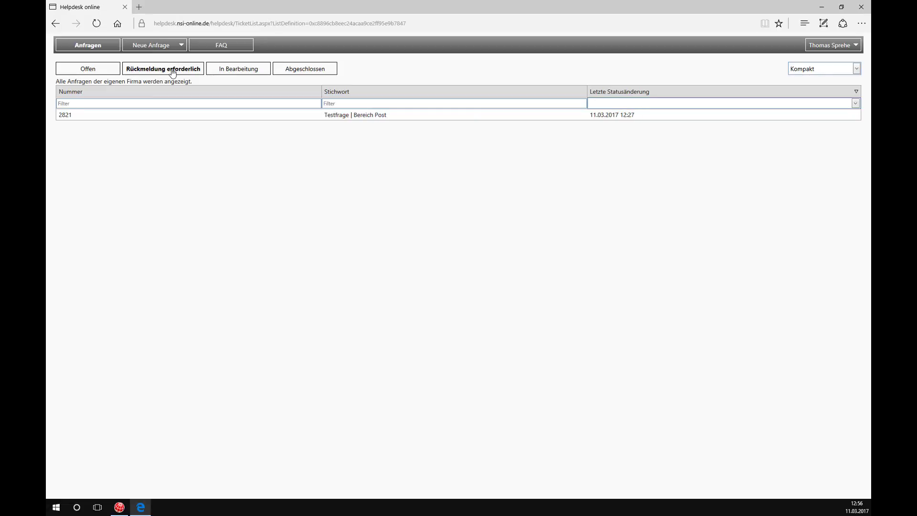
pyautogui.click(228, 70)
pyautogui.click(293, 75)
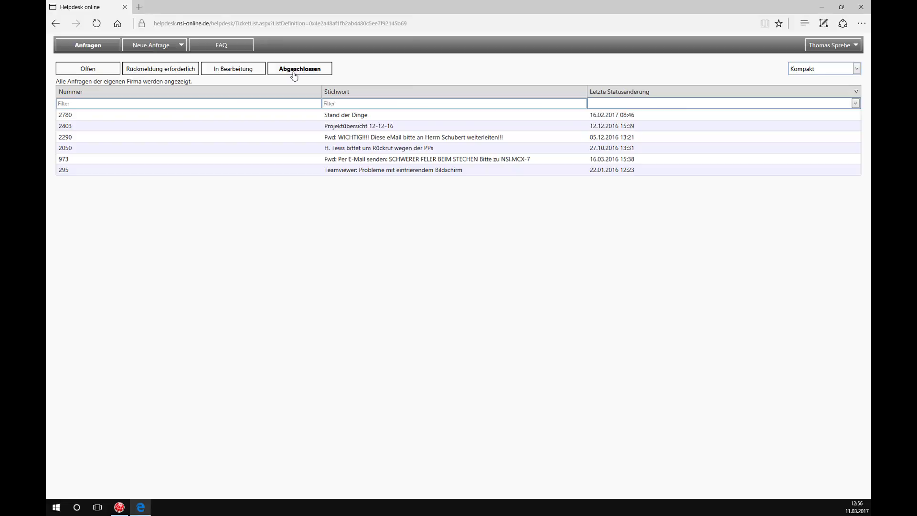
pyautogui.click(94, 71)
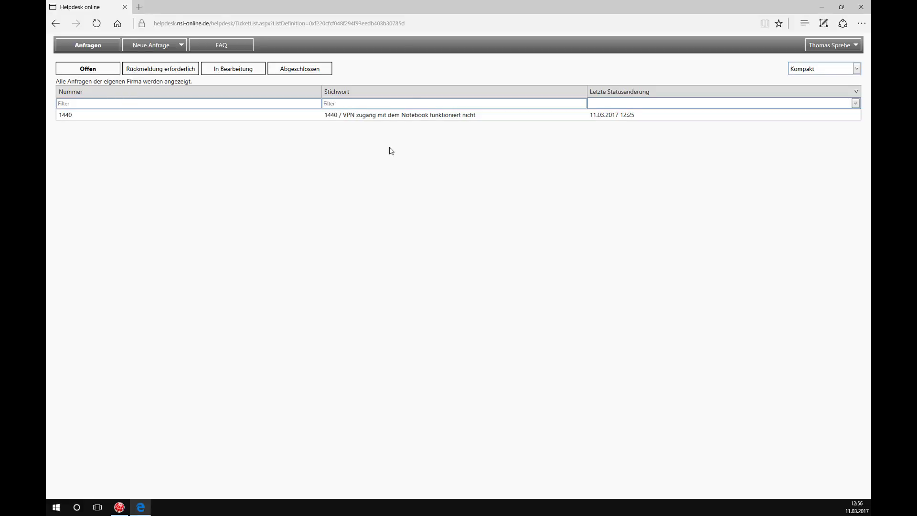
pyautogui.click(396, 119)
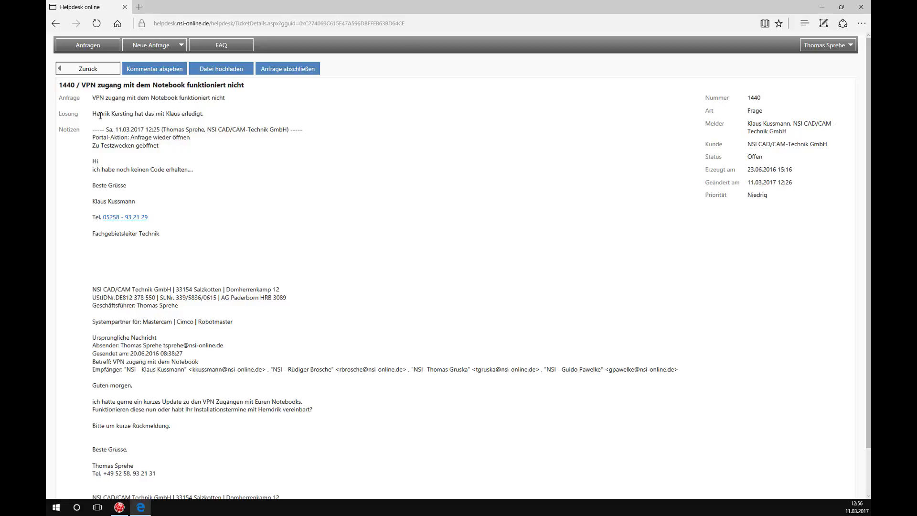
# Try and cancel the comment and file upload forms, then choose Anfrage abschließen for ticket 1440.
pyautogui.scroll(-2, 136, 315)
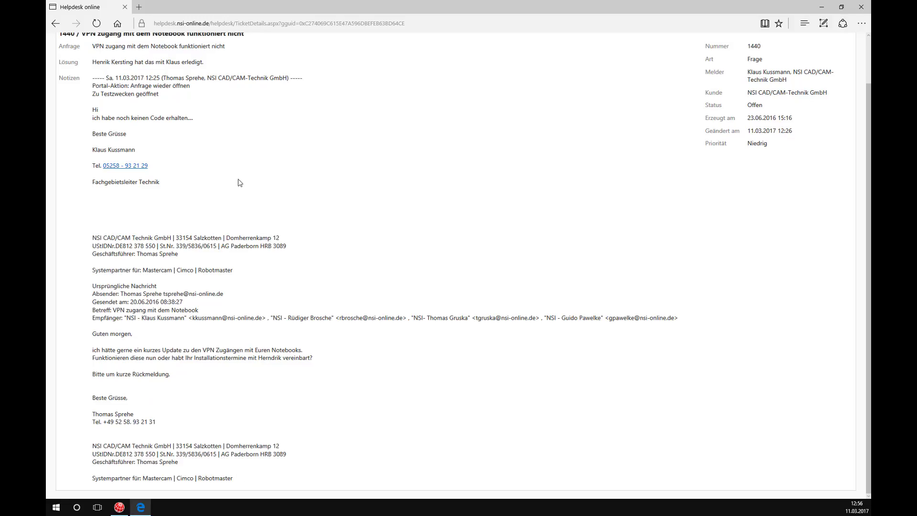
pyautogui.scroll(2, 316, 235)
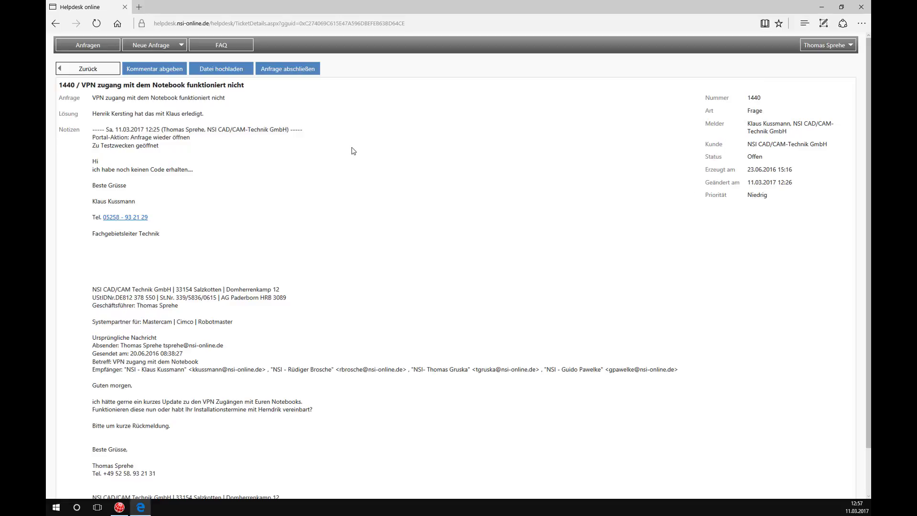
pyautogui.click(149, 71)
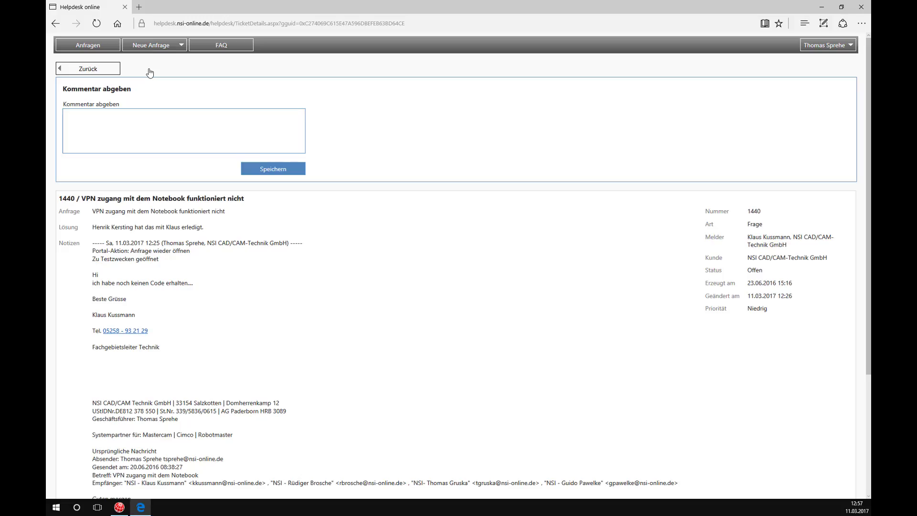
pyautogui.click(99, 70)
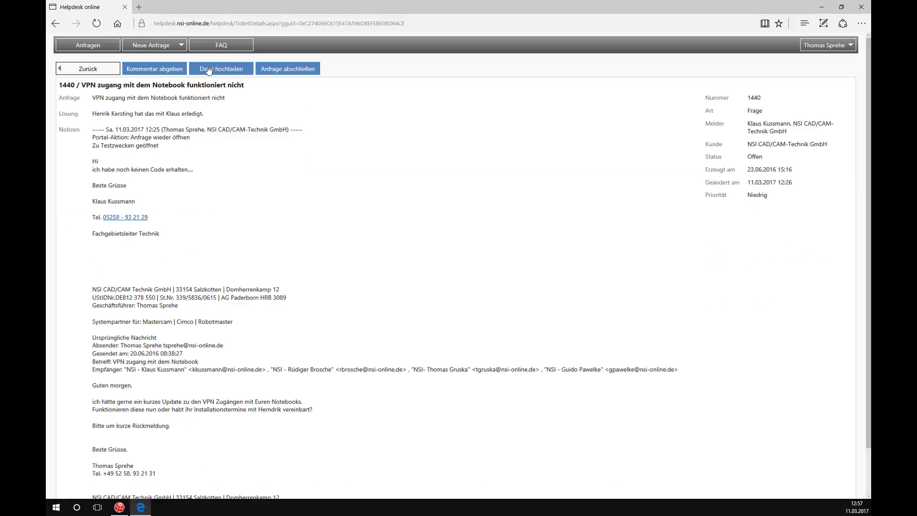
pyautogui.click(208, 69)
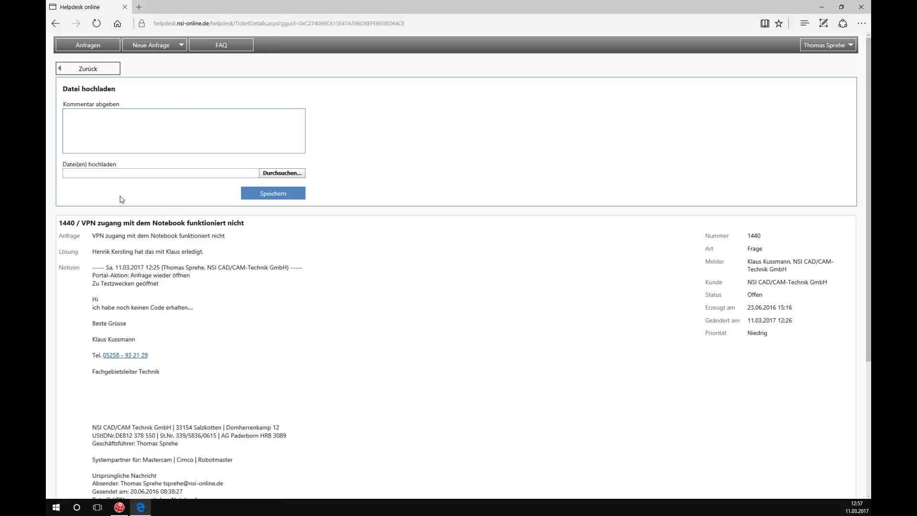
pyautogui.click(97, 71)
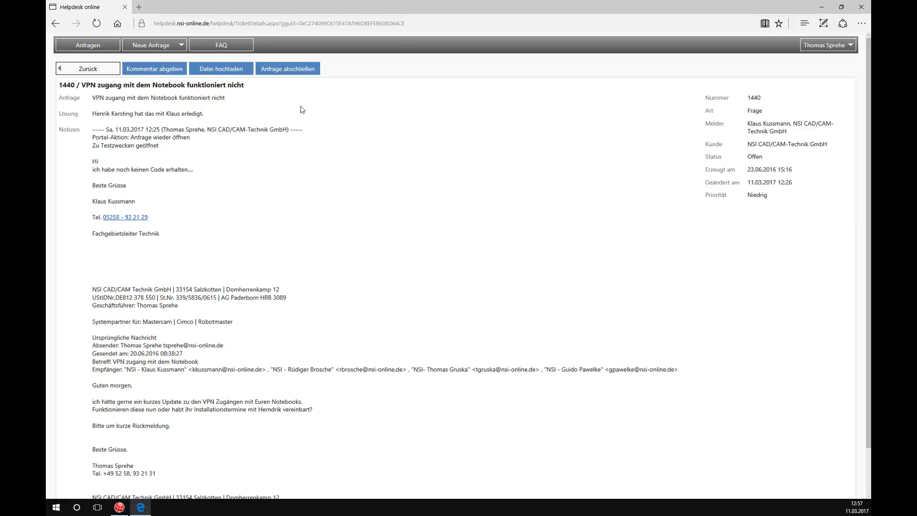
pyautogui.click(297, 73)
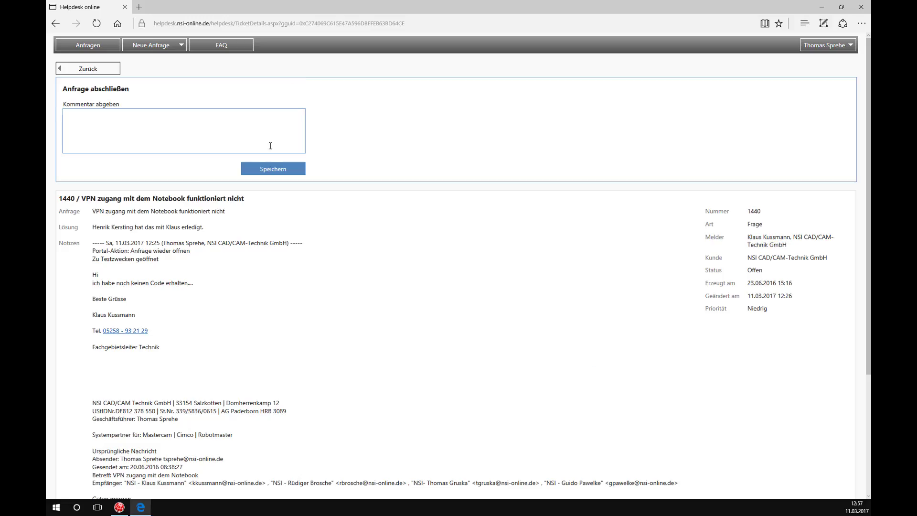
# Save the closing comment 'Test ist erledigt' on ticket 1440 and return to the request list.
pyautogui.click(176, 125)
pyautogui.write('Test ist erledigt.')
pyautogui.click(276, 171)
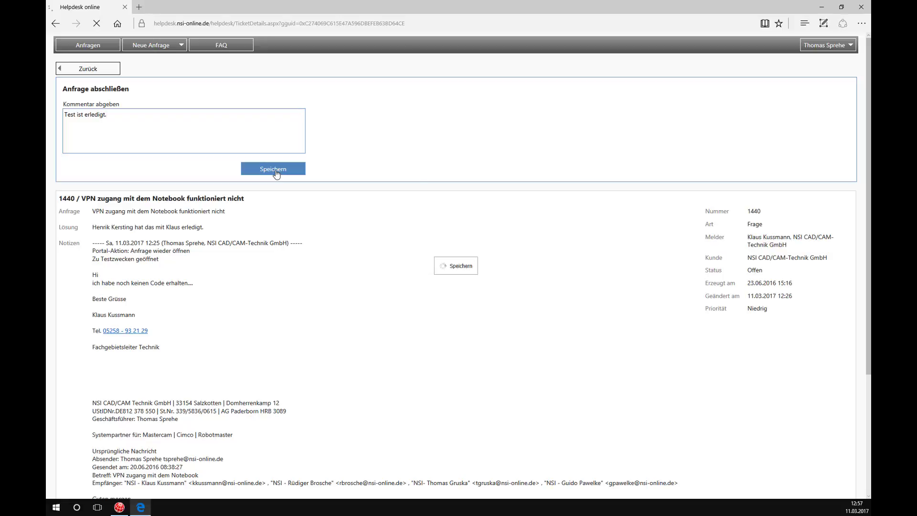
pyautogui.click(98, 73)
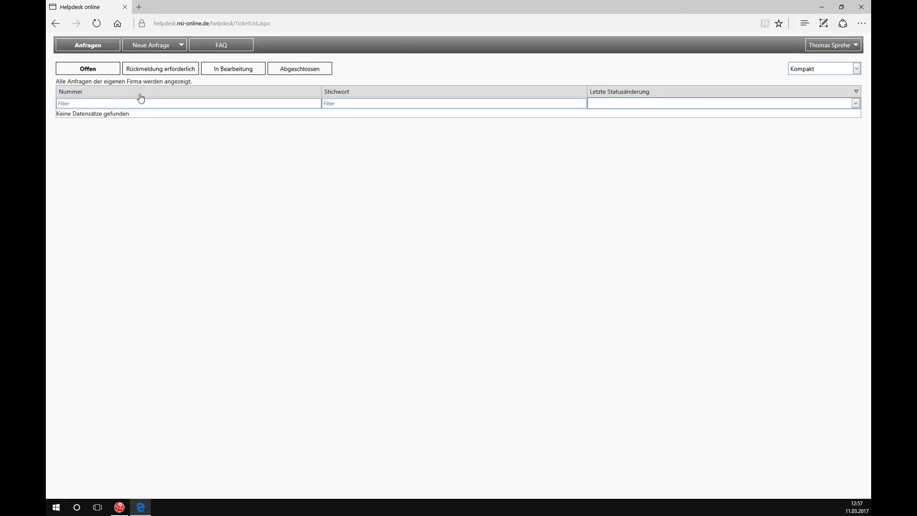
# Show the Abgeschlossen list with ticket 1440, then expand the Neue Anfrage choices.
pyautogui.click(295, 71)
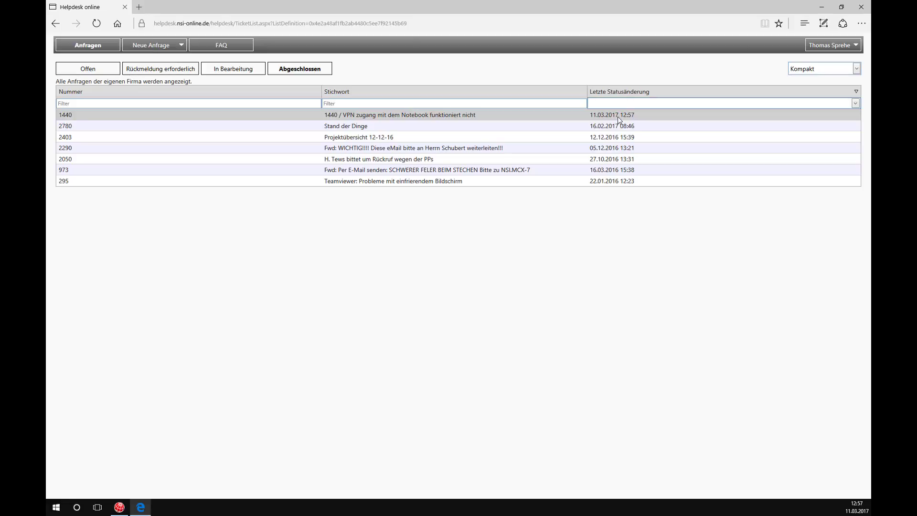
pyautogui.click(176, 48)
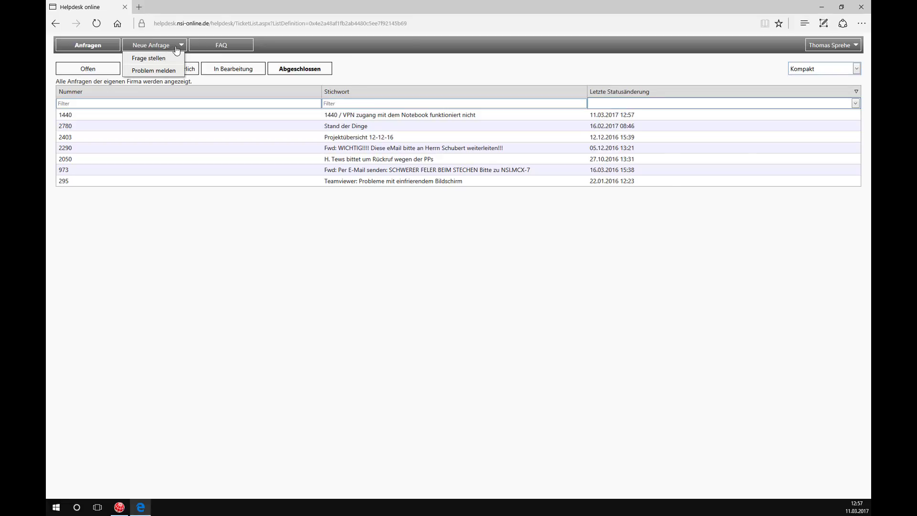
# Start a Problem melden ticket titled 'Schwierigkeiten mit Mastercam 2017 - Lizenz', describing that the NHASP cannot be updated.
pyautogui.click(149, 72)
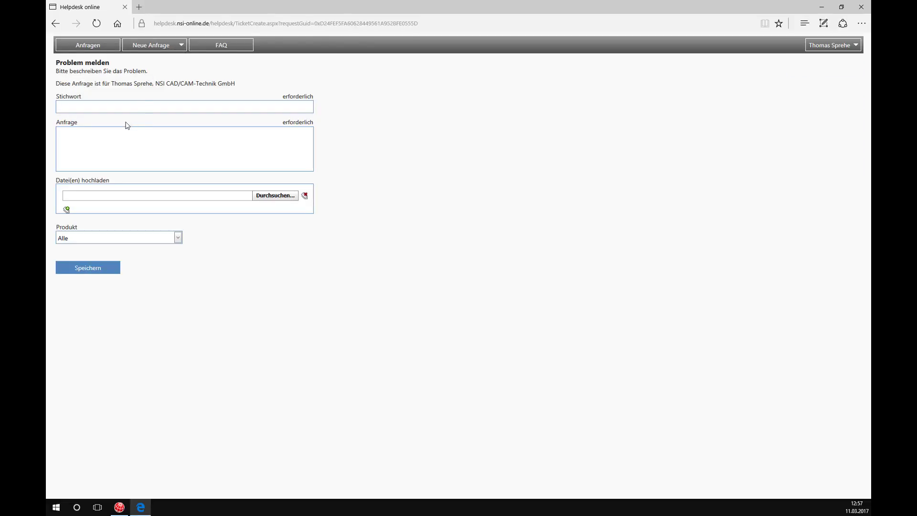
pyautogui.click(127, 105)
pyautogui.write('Schwierigkeiten mit Mastercam 2017 - Lize')
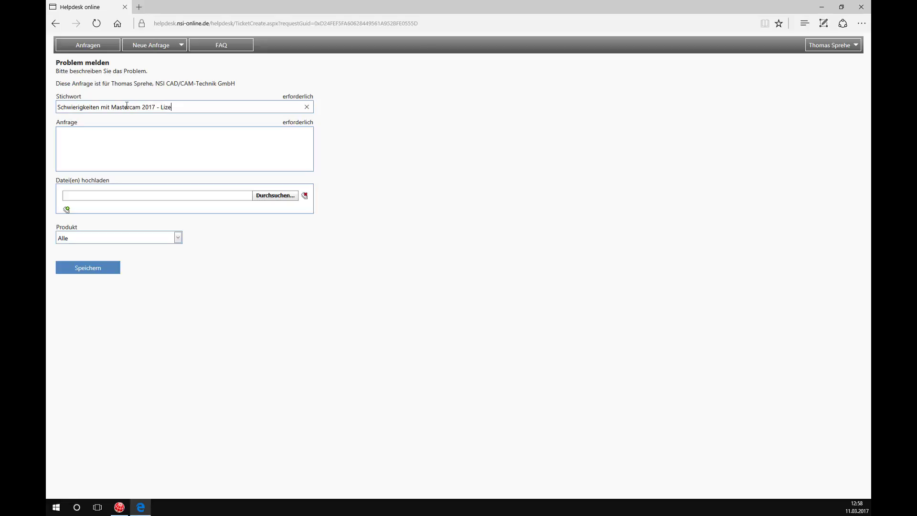
pyautogui.write('znz')
pyautogui.click(99, 150)
pyautogui.write('Kann die NHASP')
pyautogui.write('nicht aktualisieren.')
# Set product Mastercam, version 2017, area Lizenzierung, and save the ticket.
pyautogui.click(178, 238)
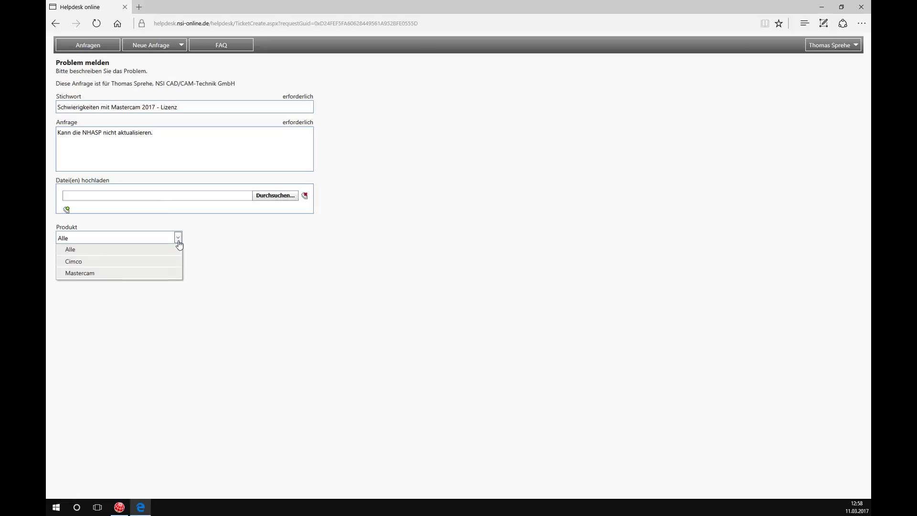
pyautogui.click(87, 274)
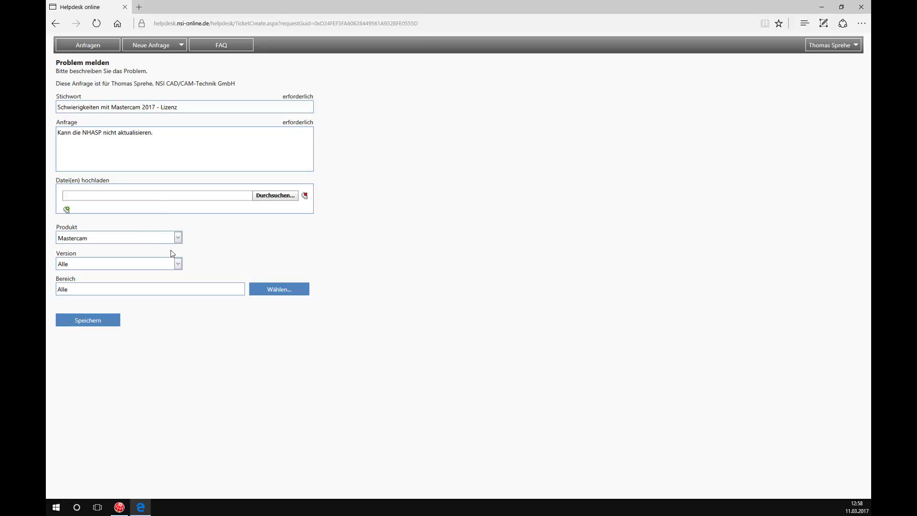
pyautogui.click(178, 264)
pyautogui.click(114, 286)
pyautogui.click(268, 290)
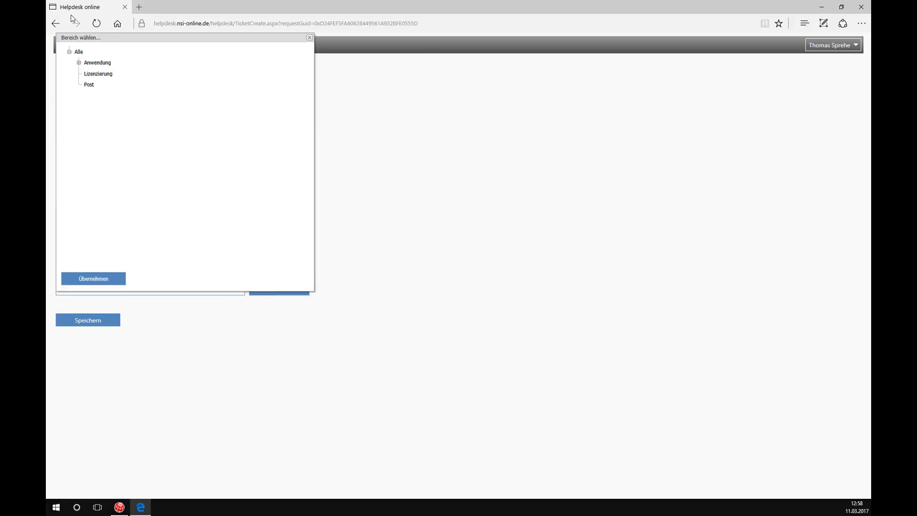
pyautogui.click(85, 75)
pyautogui.click(101, 281)
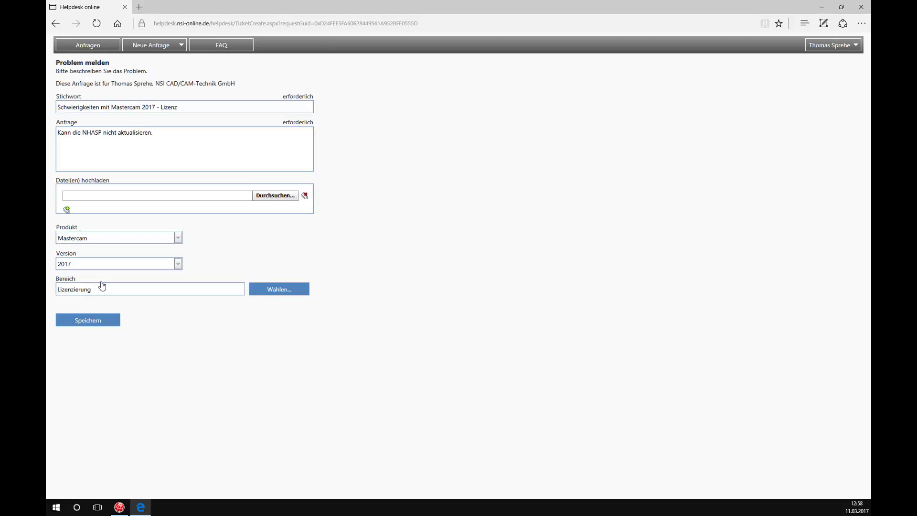
pyautogui.click(87, 322)
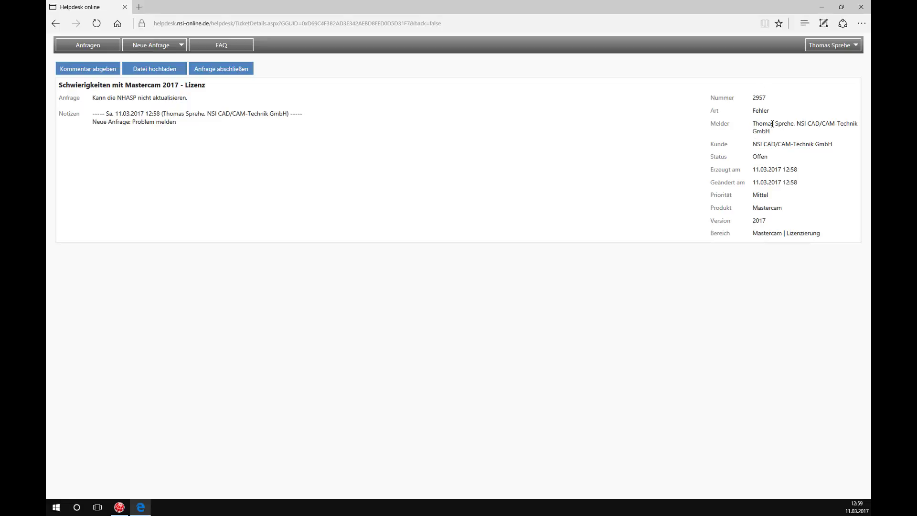
# Go back to Anfragen and show the Offen list containing ticket 2957.
pyautogui.click(89, 48)
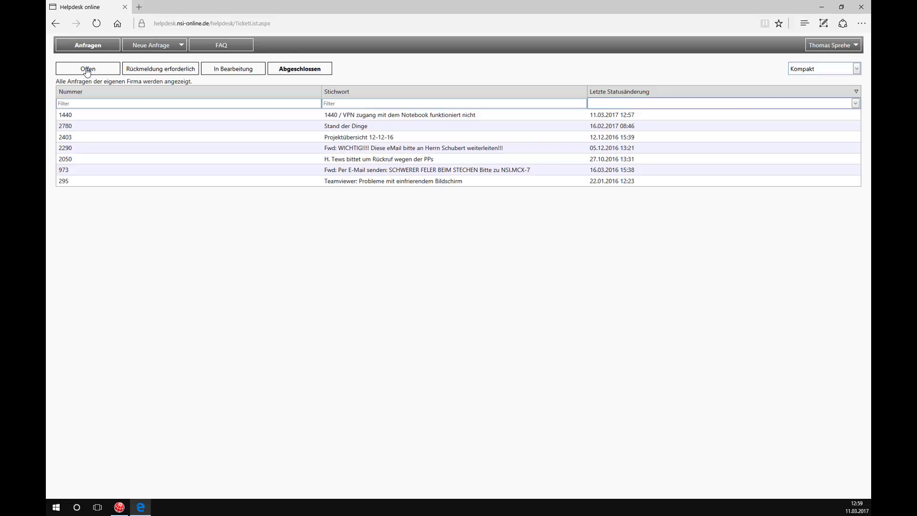
pyautogui.click(87, 71)
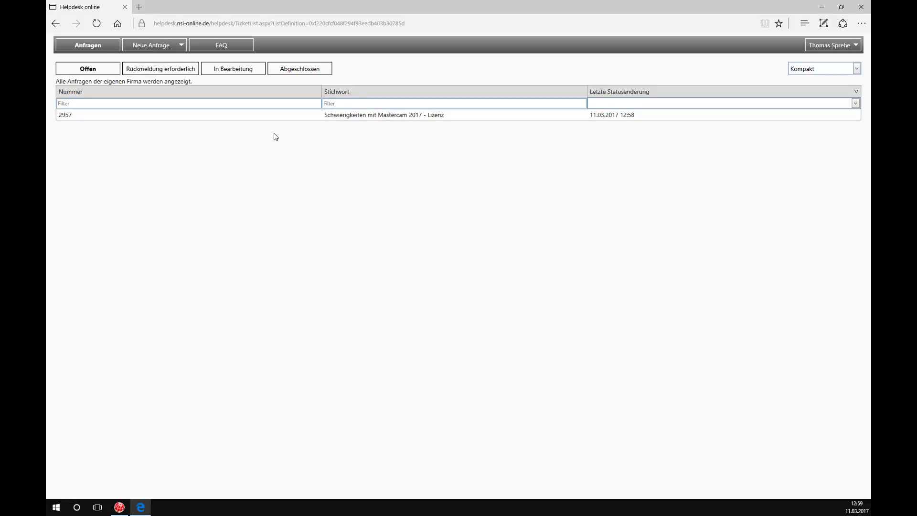